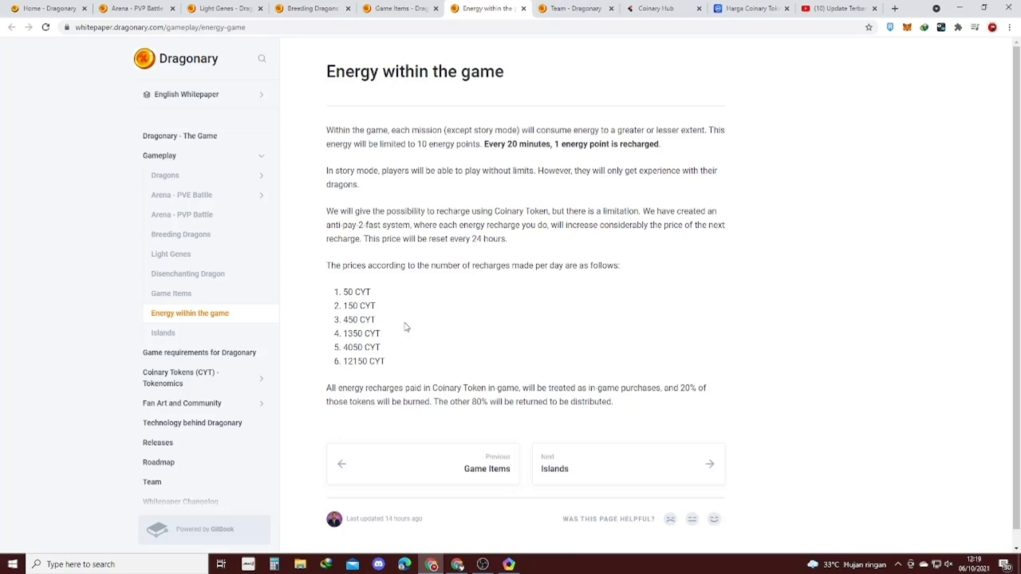
Switch to the whitepaper's Team page introducing the Coinary team leaders
{"action": "key", "text": "ctrl+Tab"}
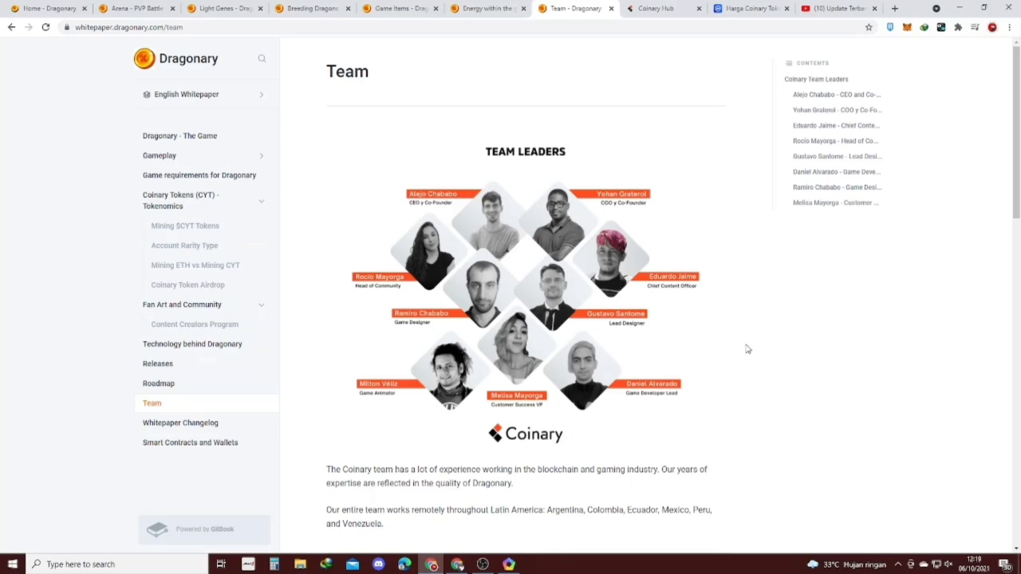
Skim the team leaders' bios, then bring up the Coinary Hub dashboard with its 50 CYT balance
{"action": "scroll", "coordinate": [747, 348], "scroll_direction": "down", "scroll_amount": 6}
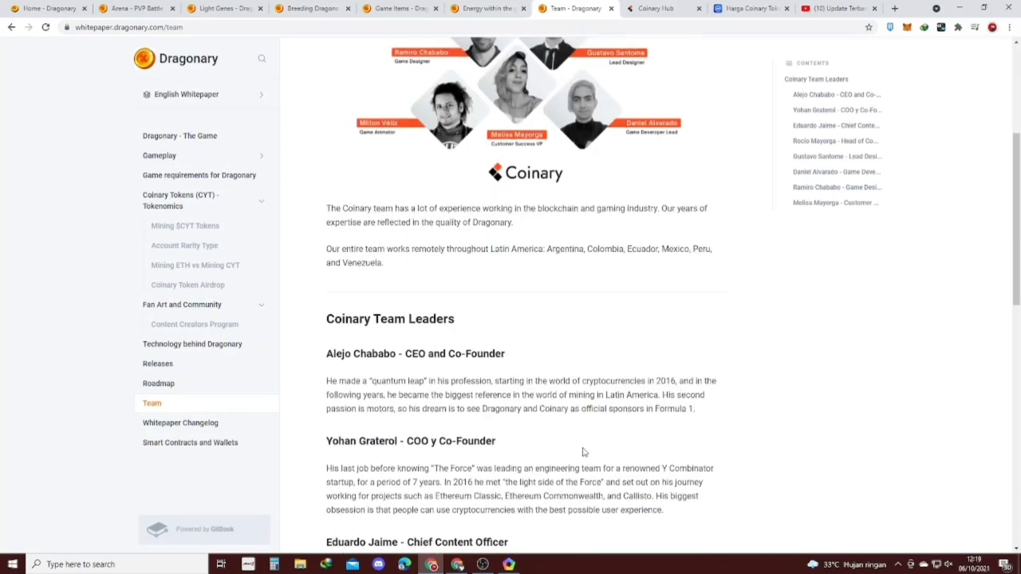
{"action": "scroll", "coordinate": [634, 378], "scroll_direction": "down", "scroll_amount": 2}
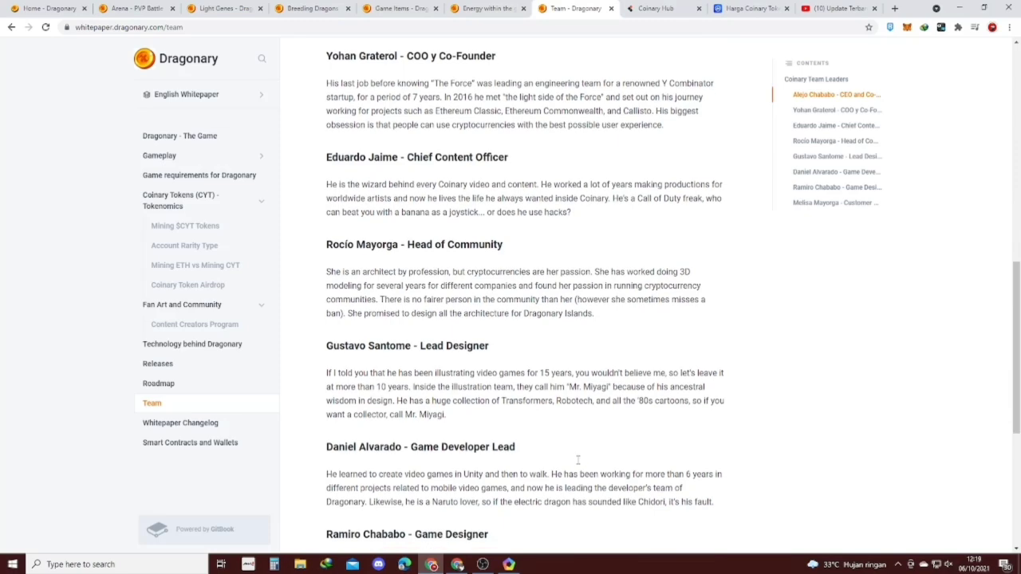
{"action": "scroll", "coordinate": [598, 414], "scroll_direction": "down", "scroll_amount": 2}
{"action": "scroll", "coordinate": [569, 453], "scroll_direction": "up", "scroll_amount": 2}
{"action": "scroll", "coordinate": [569, 453], "scroll_direction": "up", "scroll_amount": 3}
{"action": "key", "text": "ctrl+Tab"}
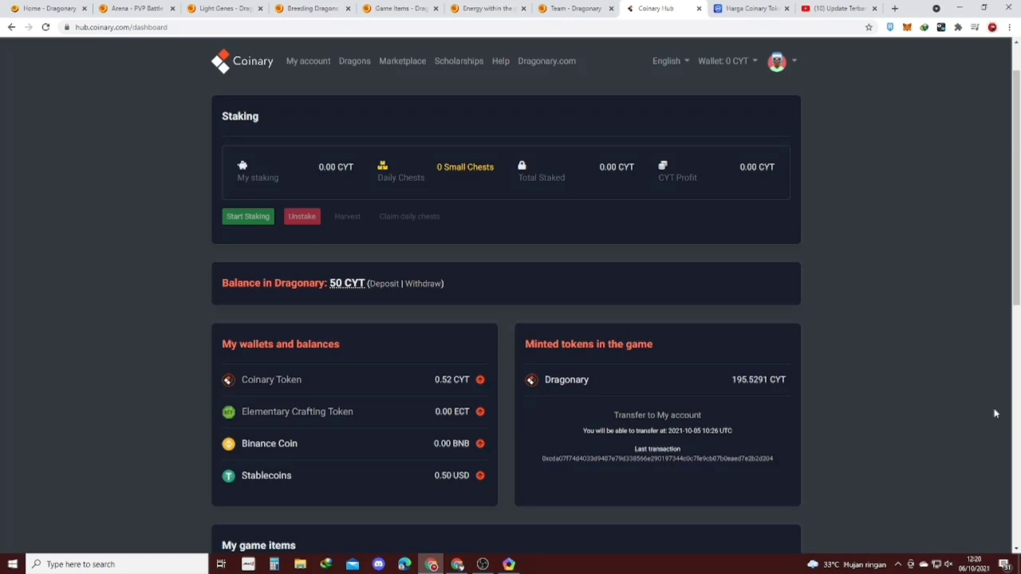
Bring the MEmu Play window running Dragonary to the front
{"action": "key", "text": "alt+Tab"}
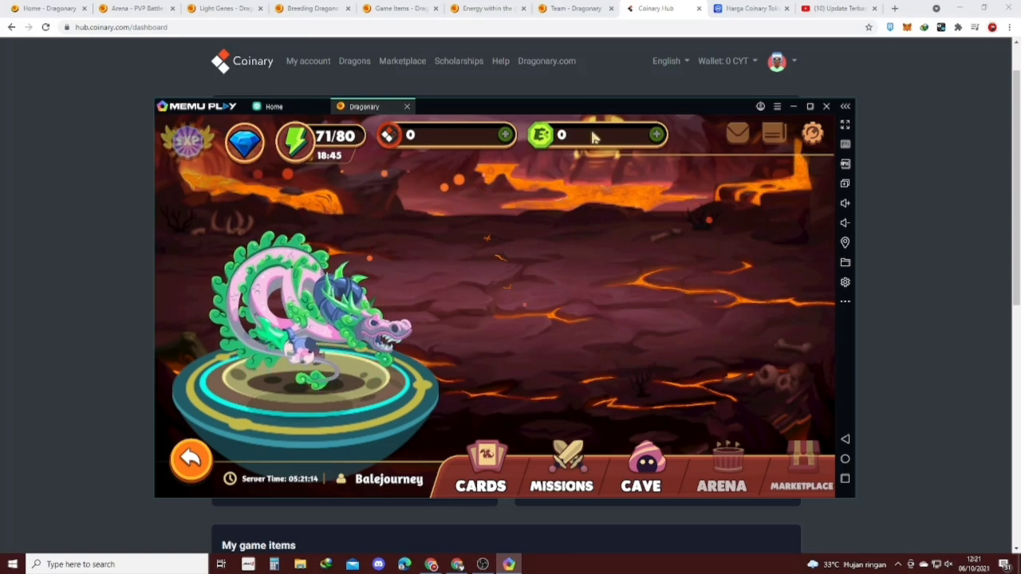
Browse the island hub and Embers missions, then open the Level Account card showing Rare rarity
{"action": "left_click", "coordinate": [643, 466]}
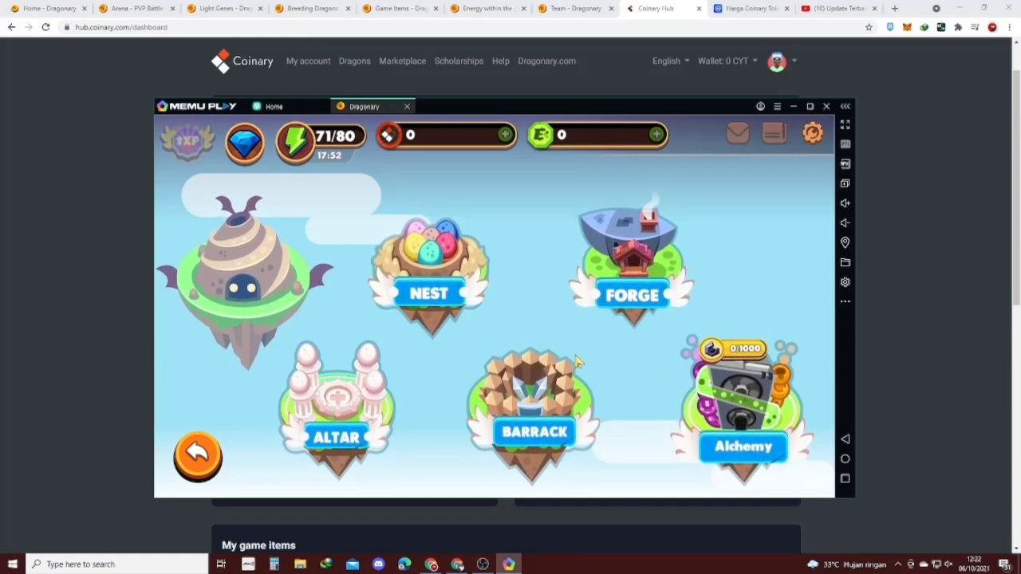
{"action": "left_click", "coordinate": [196, 454]}
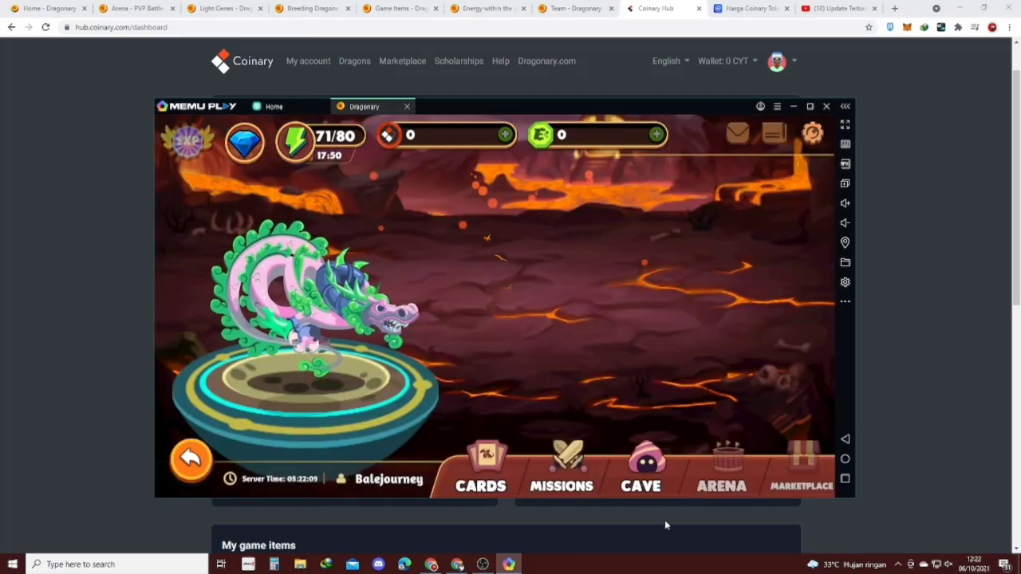
{"action": "left_click", "coordinate": [540, 477]}
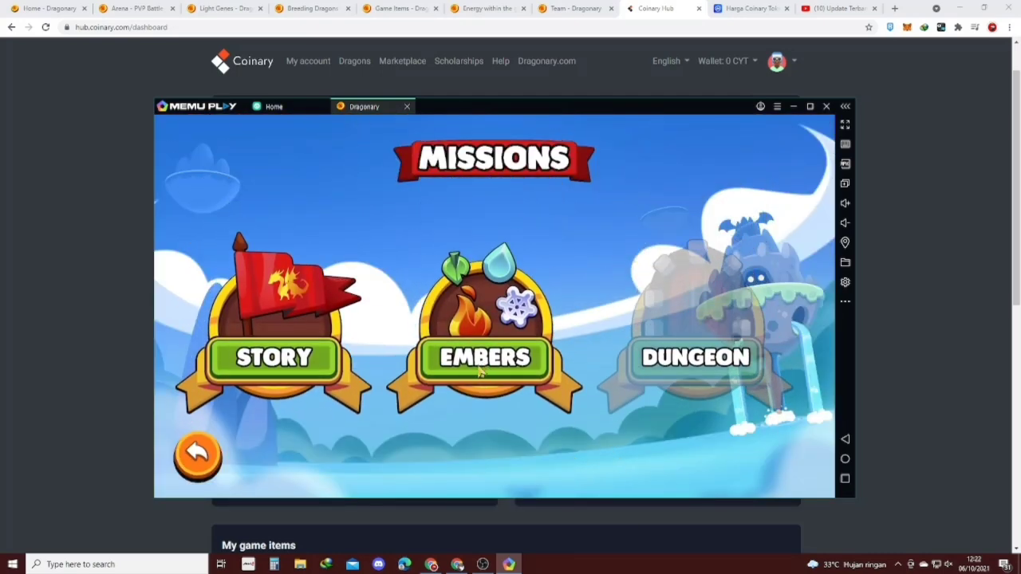
{"action": "left_click", "coordinate": [468, 372]}
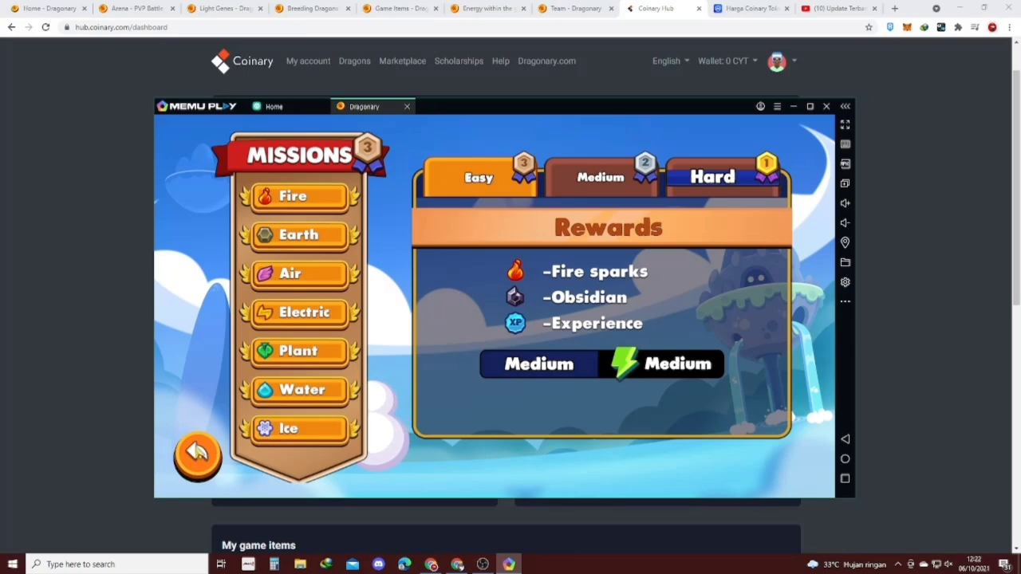
{"action": "left_click", "coordinate": [198, 453]}
{"action": "left_click", "coordinate": [198, 453]}
{"action": "left_click", "coordinate": [198, 453]}
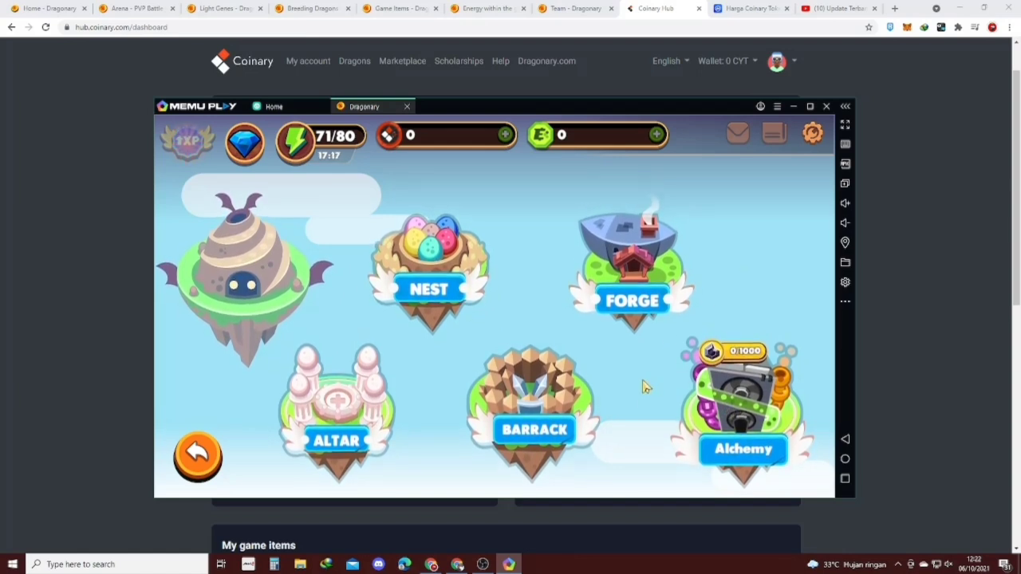
{"action": "left_click", "coordinate": [431, 280]}
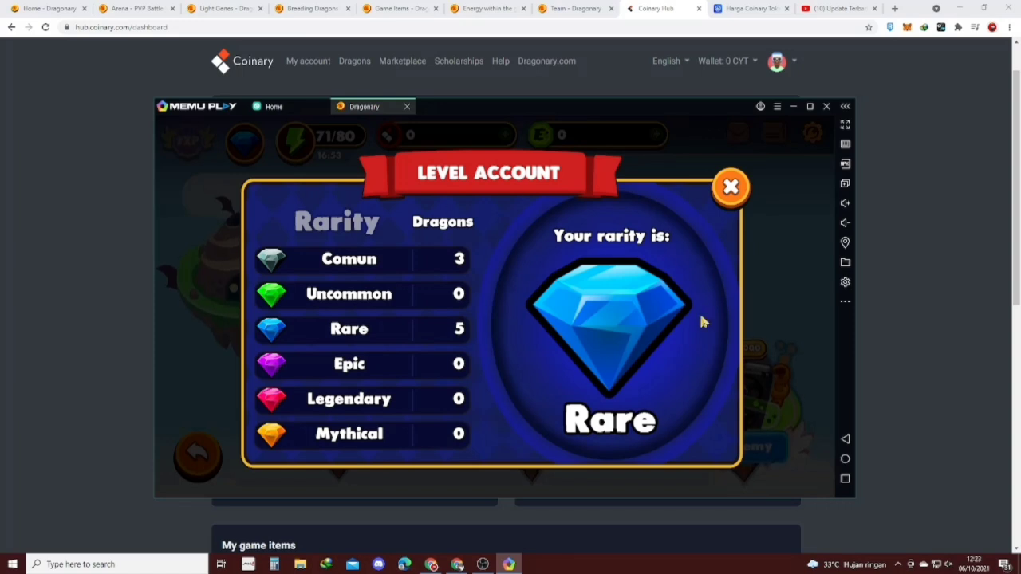
Close the Level Account card and the game, then close the 10/05 CYT distribution image
{"action": "left_click", "coordinate": [722, 203]}
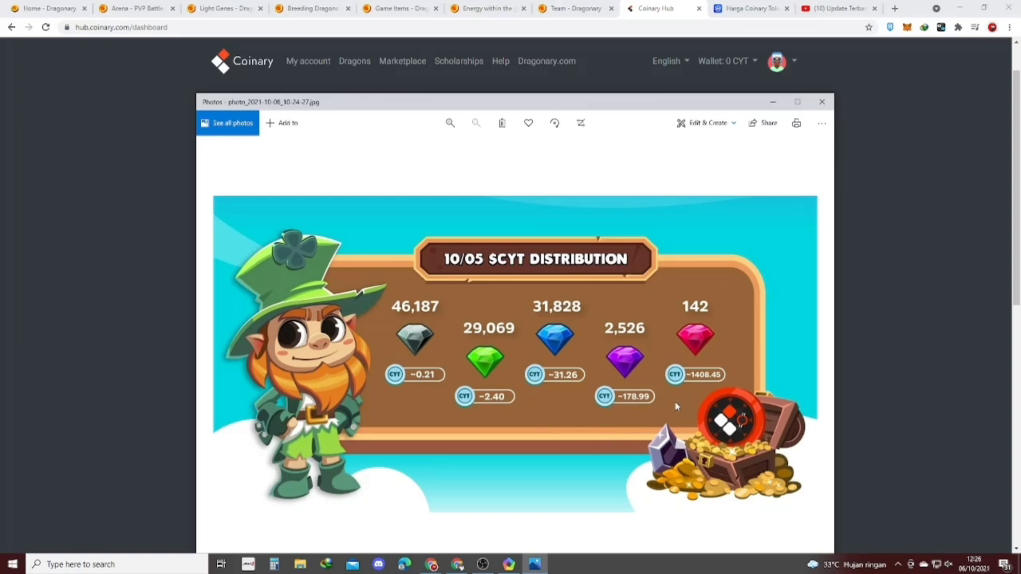
{"action": "left_click", "coordinate": [821, 101]}
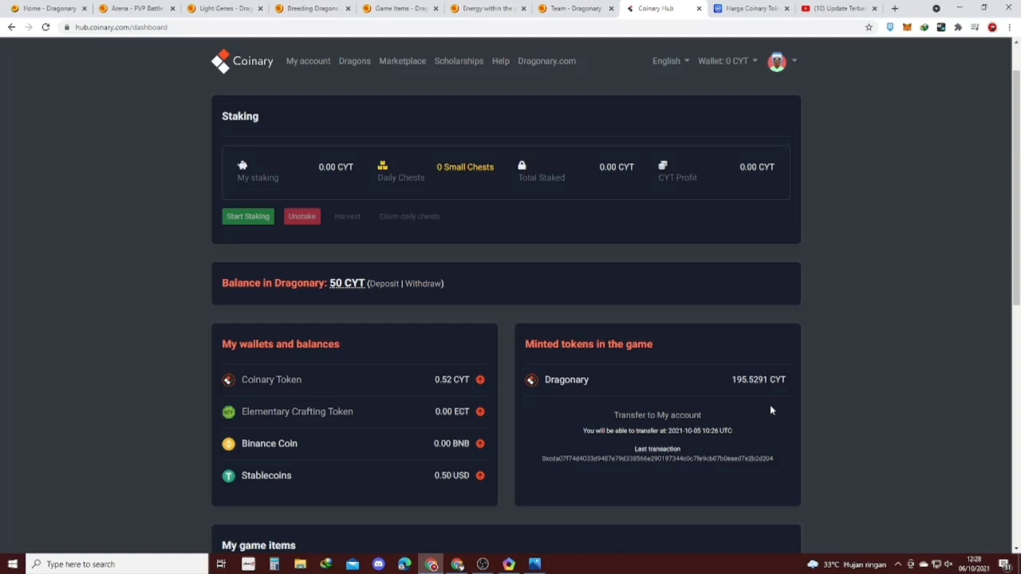
Transfer the 195.5291 minted CYT to the account and check the withdrawal-in-progress notice
{"action": "left_click", "coordinate": [674, 417]}
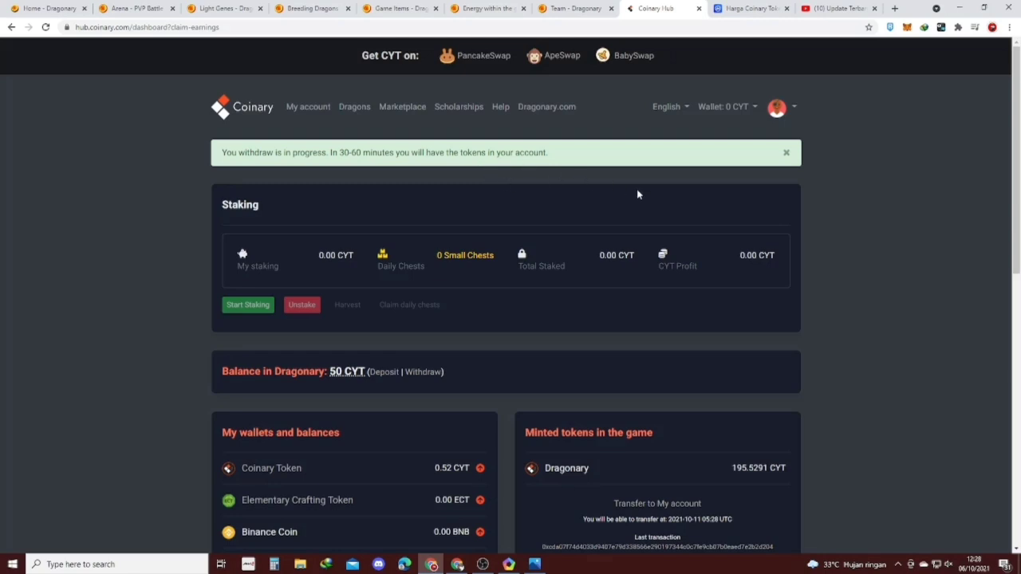
{"action": "scroll", "coordinate": [728, 455], "scroll_direction": "down", "scroll_amount": 1}
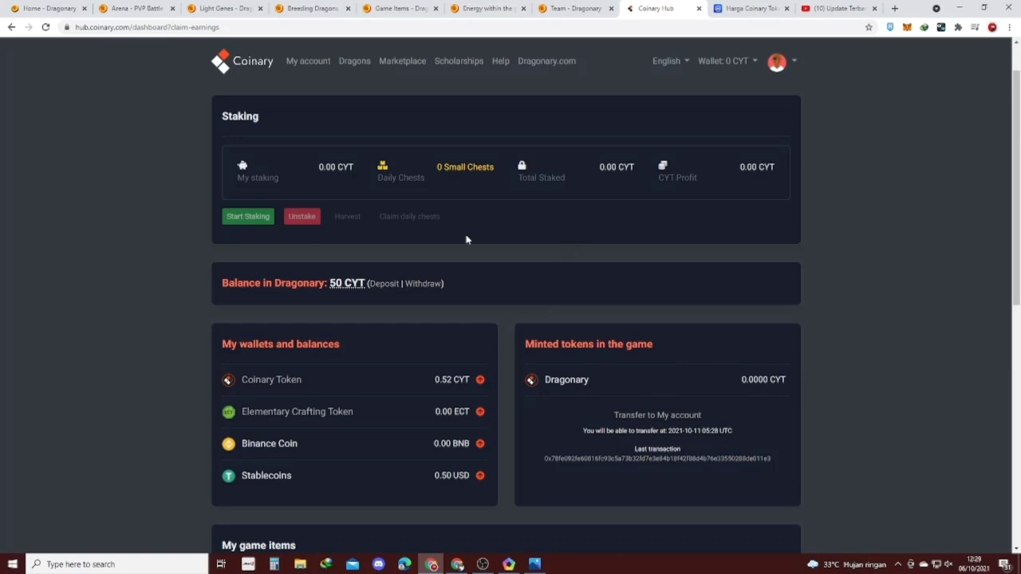
{"action": "left_click", "coordinate": [45, 27]}
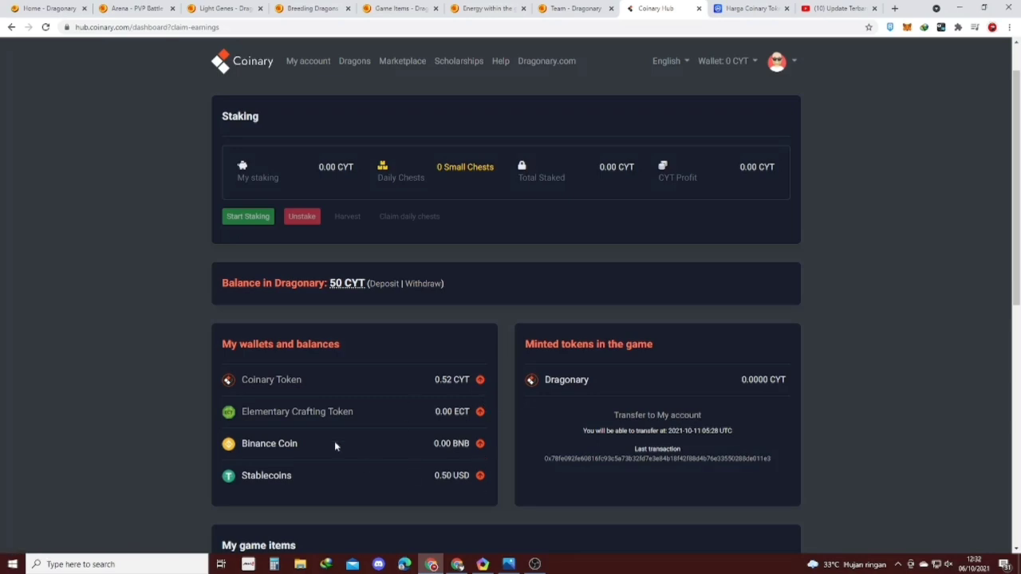
{"action": "left_click", "coordinate": [789, 63]}
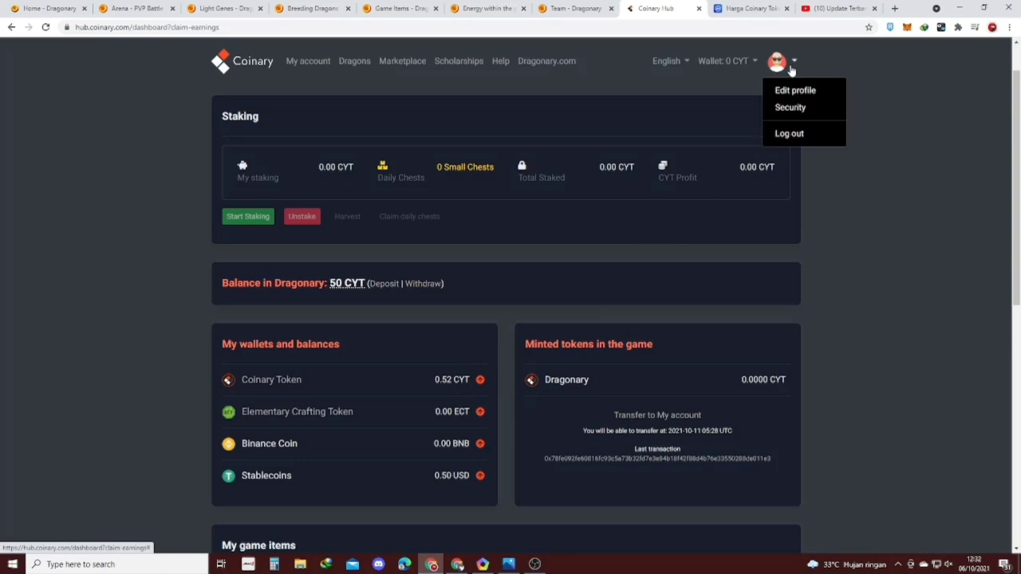
{"action": "left_click", "coordinate": [754, 62]}
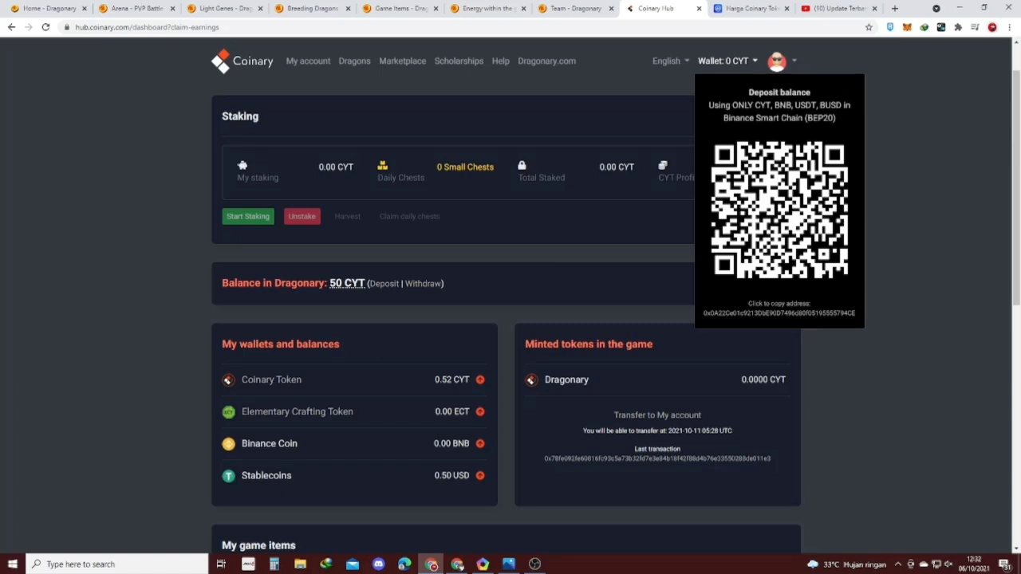
{"action": "left_click", "coordinate": [794, 63]}
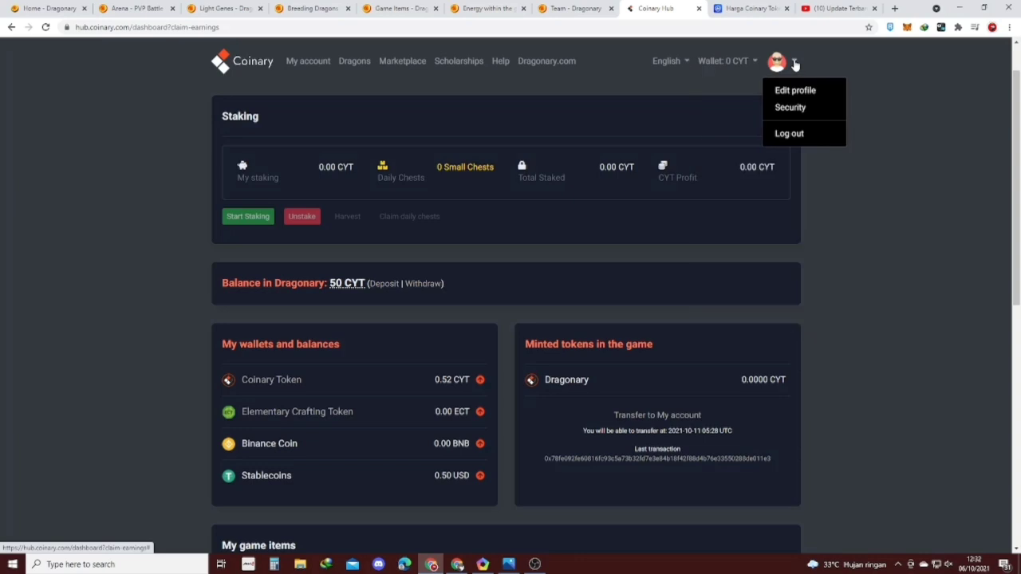
{"action": "left_click", "coordinate": [861, 159]}
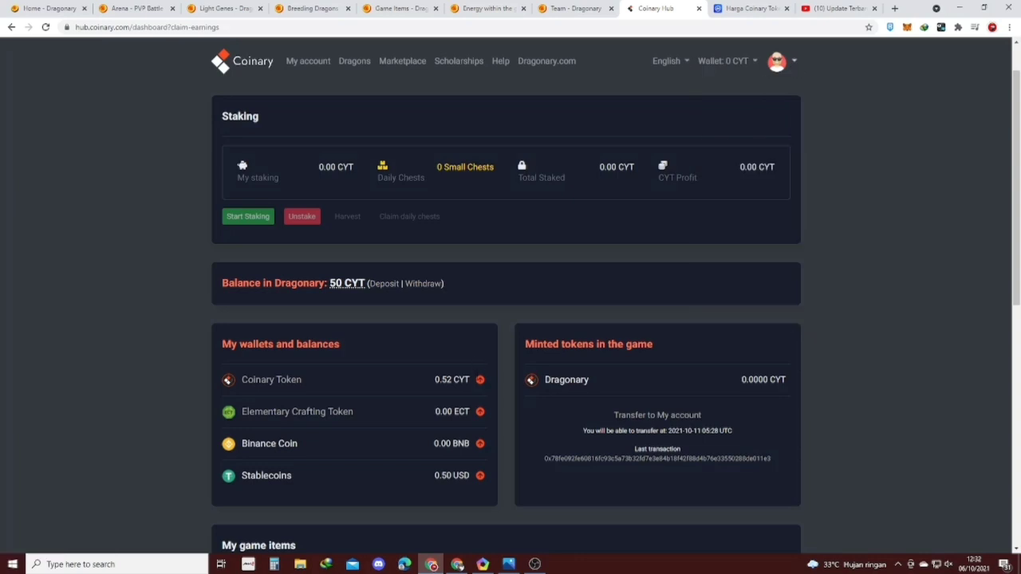
Open the Coinary Token withdraw form, select its Amount field, and open MetaMask
{"action": "left_click", "coordinate": [480, 380]}
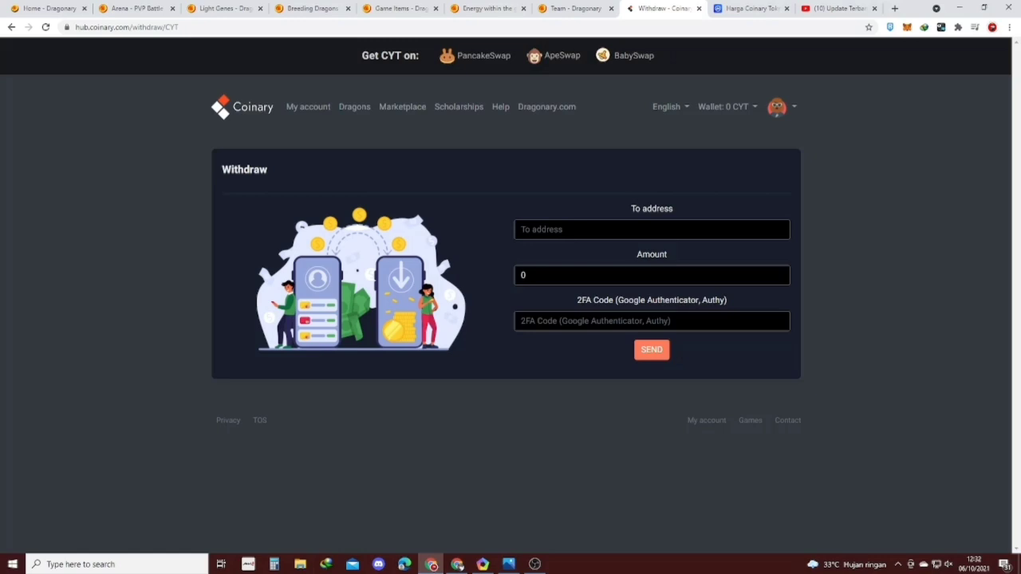
{"action": "left_click", "coordinate": [524, 275]}
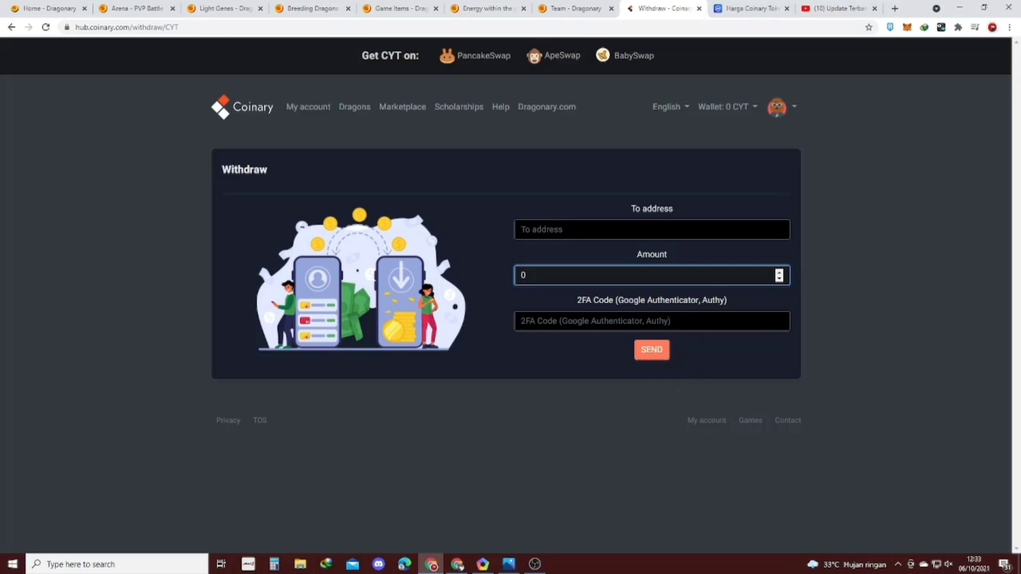
{"action": "left_click", "coordinate": [907, 27]}
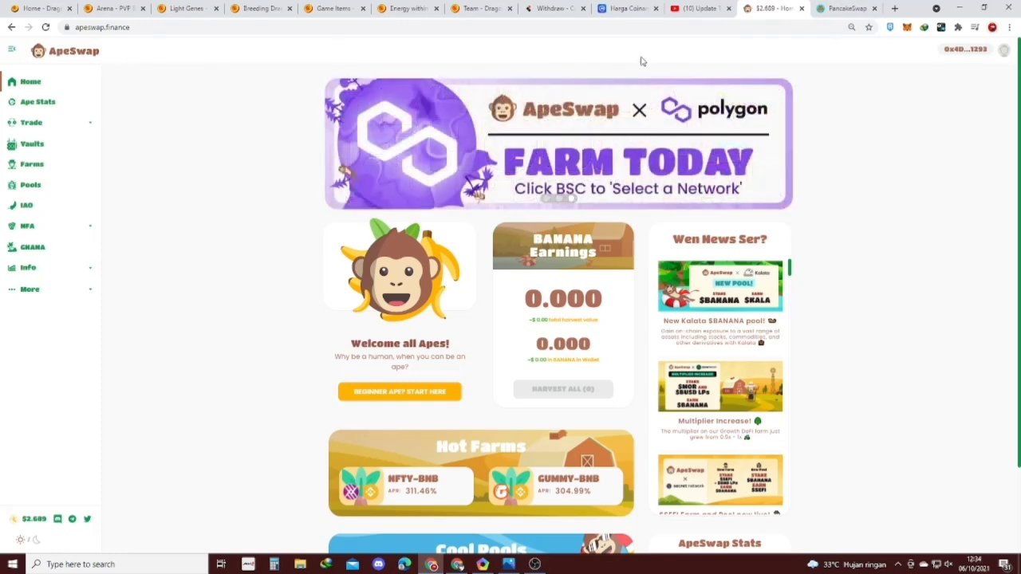
Go to the ApeSwap Exchange page through the Trade menu
{"action": "left_click", "coordinate": [847, 8]}
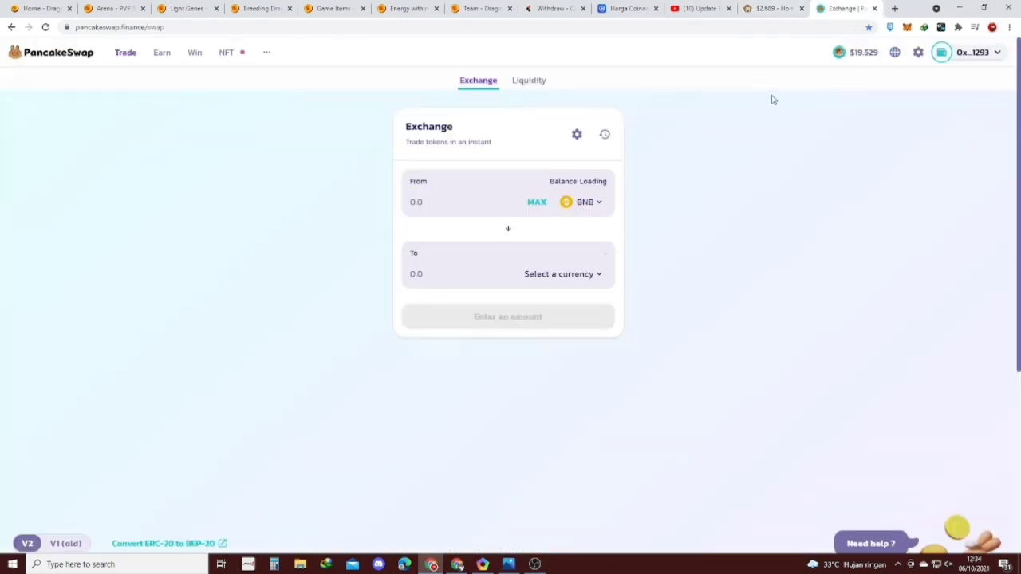
{"action": "left_click", "coordinate": [767, 8]}
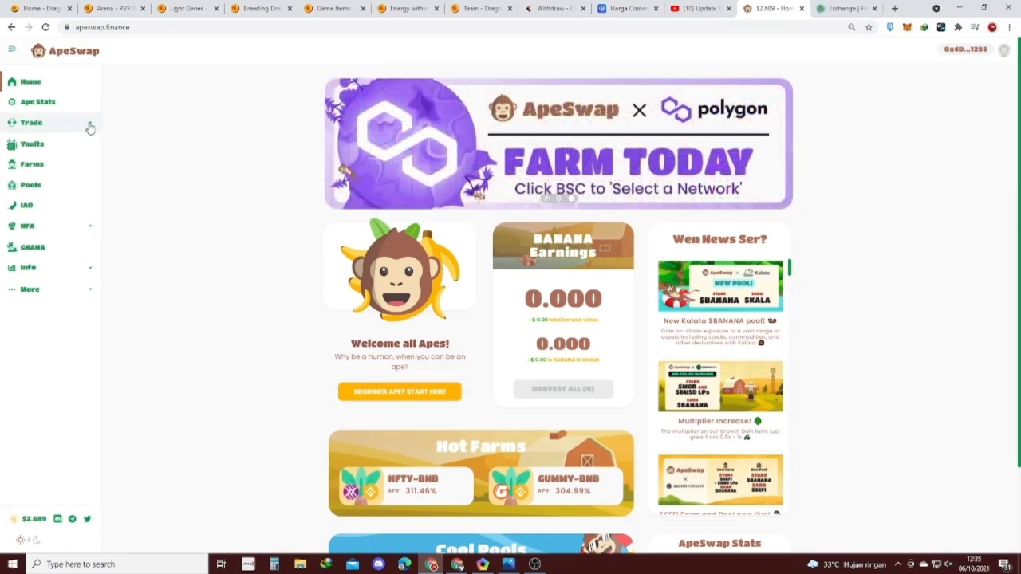
{"action": "left_click", "coordinate": [90, 125]}
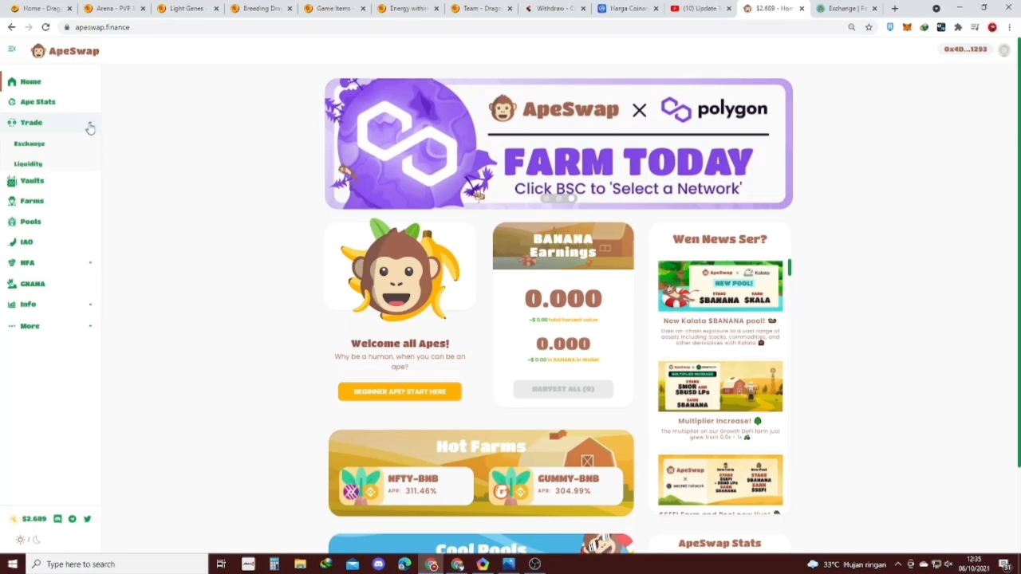
{"action": "left_click", "coordinate": [39, 147]}
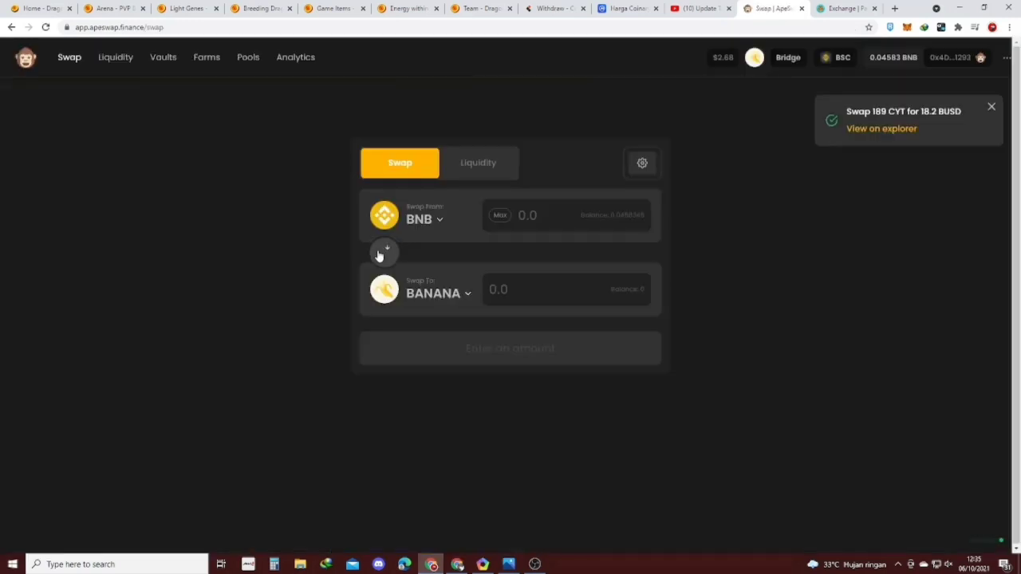
Set CYT as the token to sell, filling in the whole CYT balance
{"action": "left_click", "coordinate": [383, 252]}
{"action": "left_click", "coordinate": [455, 223]}
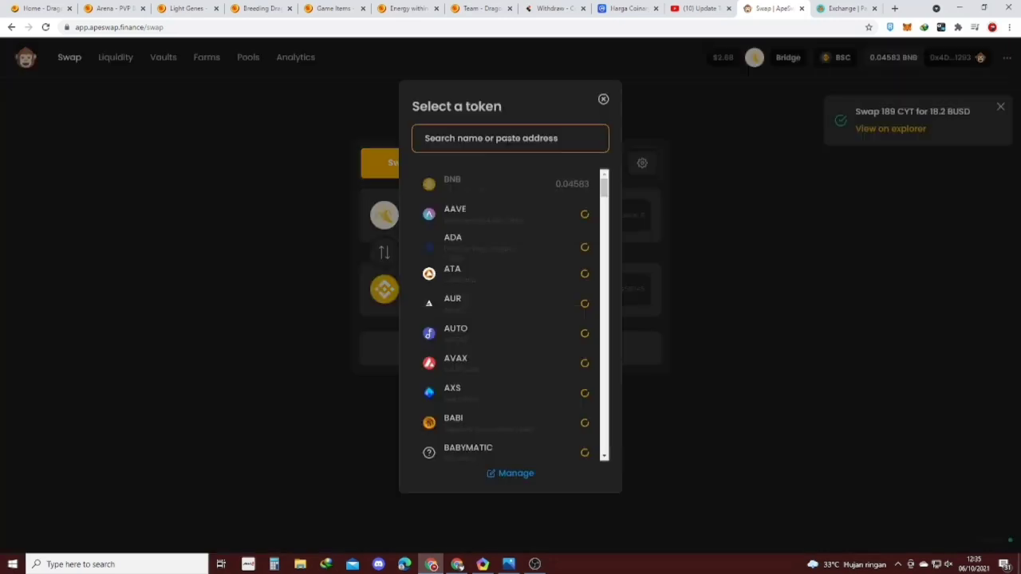
{"action": "type", "text": "cyt"}
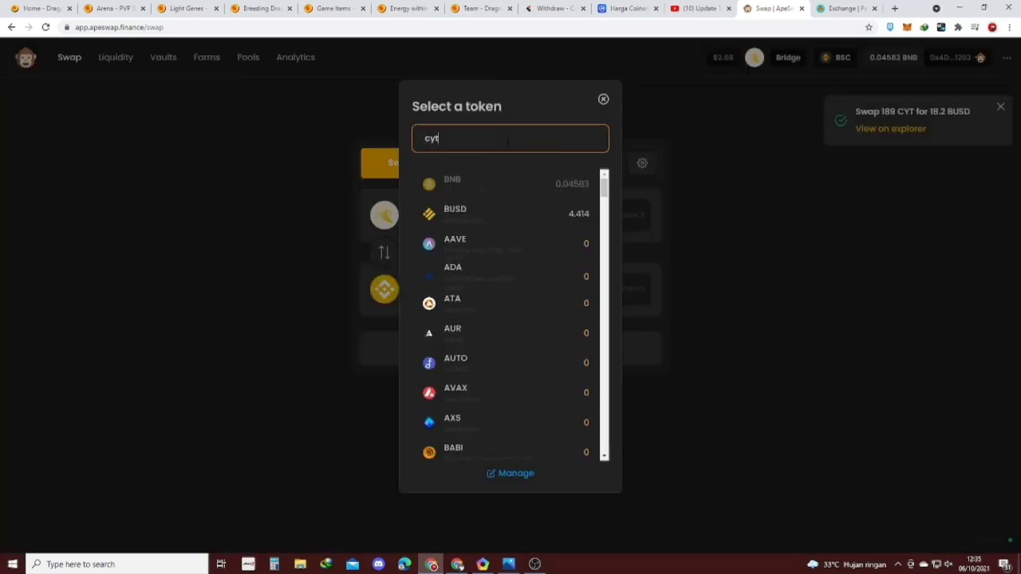
{"action": "left_click", "coordinate": [506, 183]}
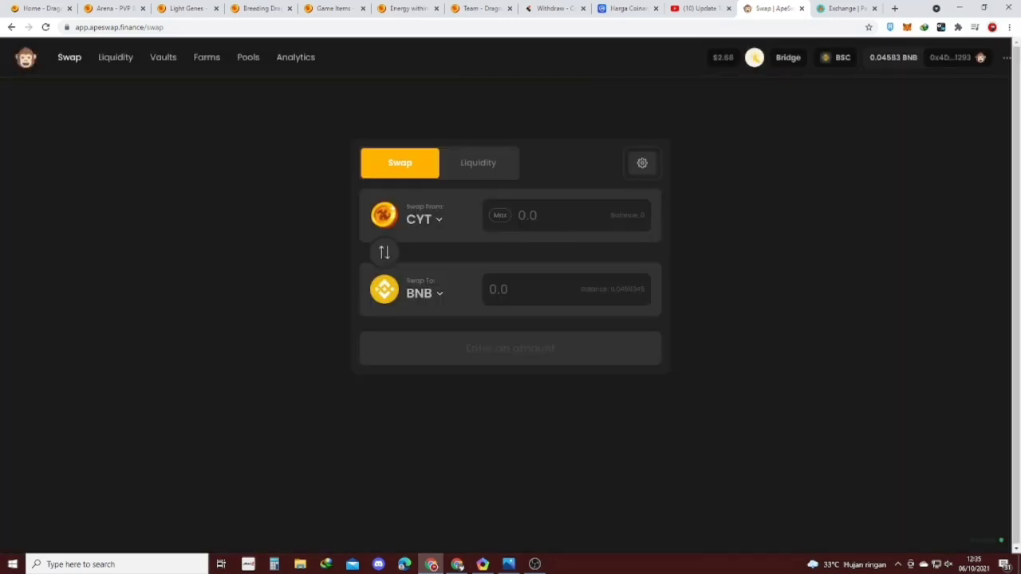
{"action": "left_click", "coordinate": [500, 215]}
Keep BNB as the token to receive and check the wallet in MetaMask
{"action": "left_click", "coordinate": [436, 295]}
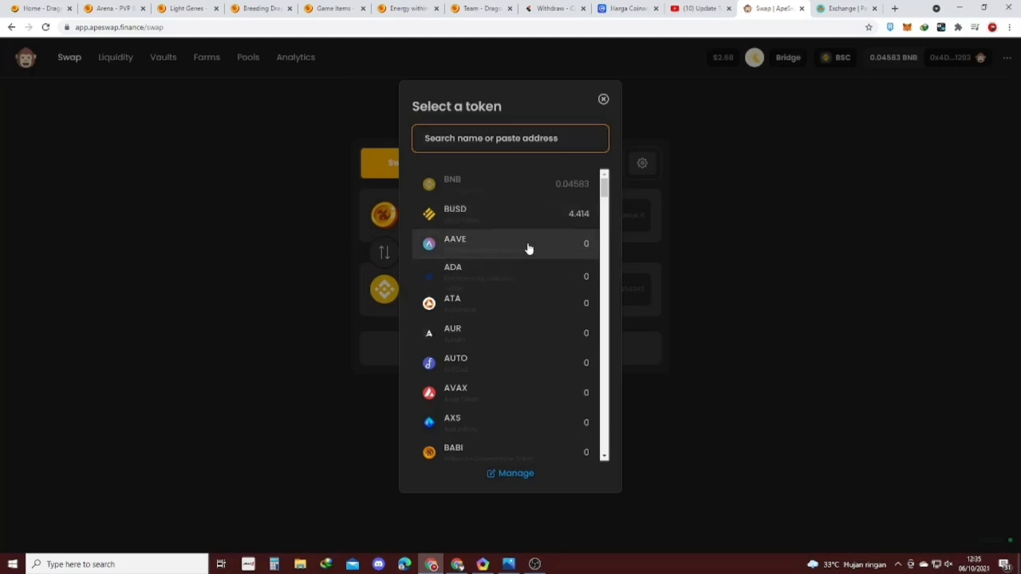
{"action": "left_click", "coordinate": [603, 99]}
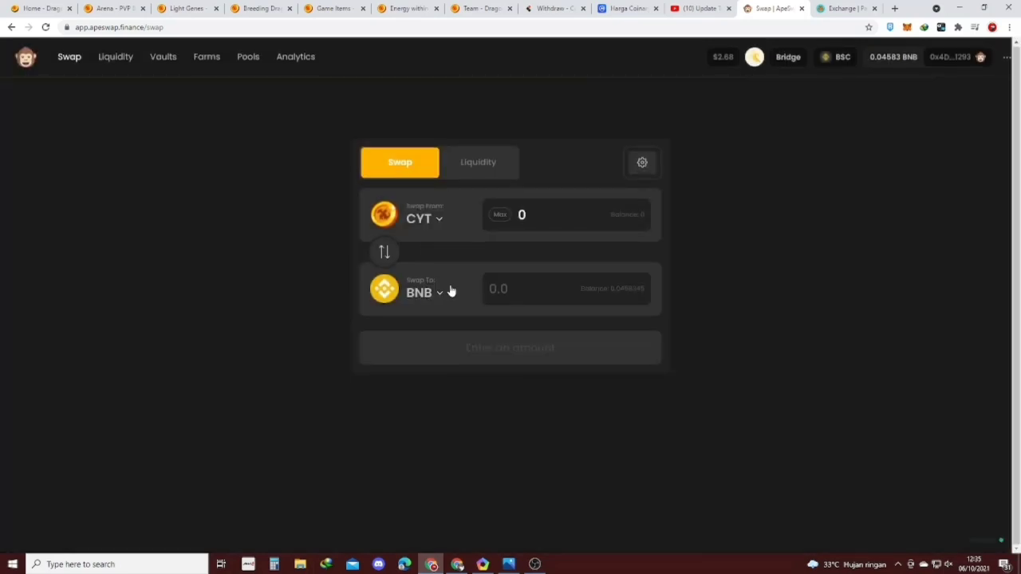
{"action": "left_click", "coordinate": [444, 294]}
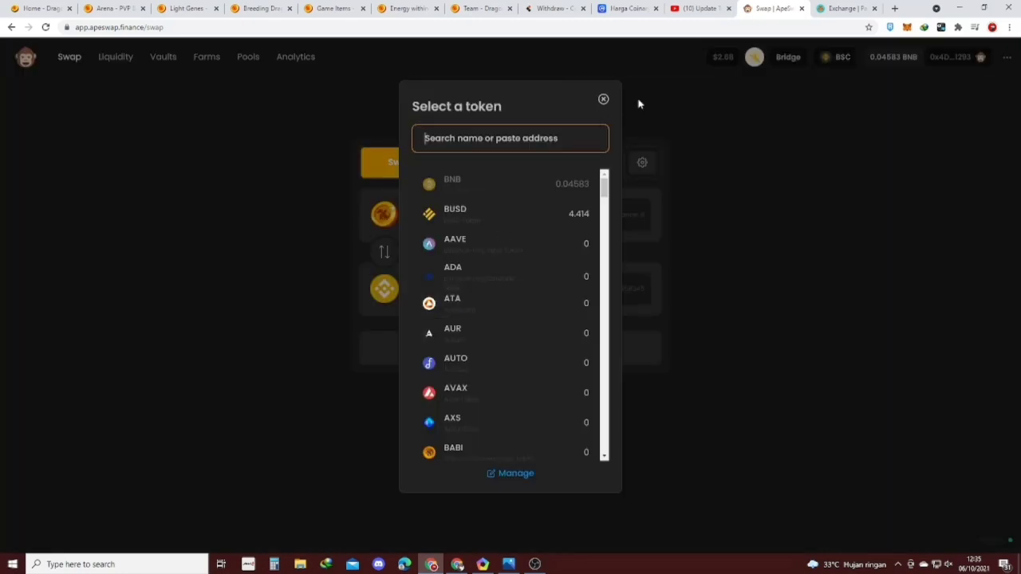
{"action": "left_click", "coordinate": [603, 100]}
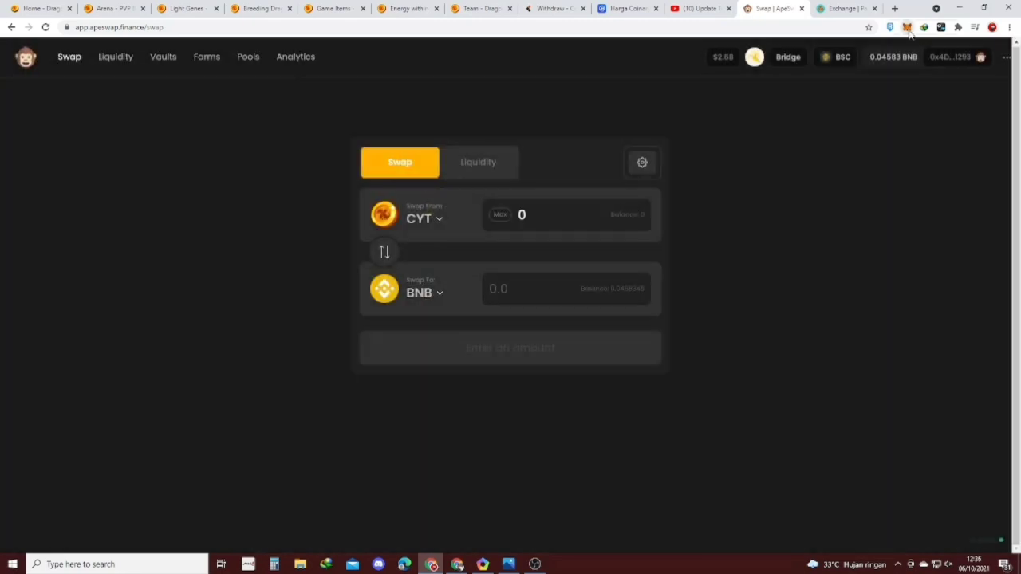
{"action": "left_click", "coordinate": [906, 27]}
{"action": "left_click", "coordinate": [906, 27]}
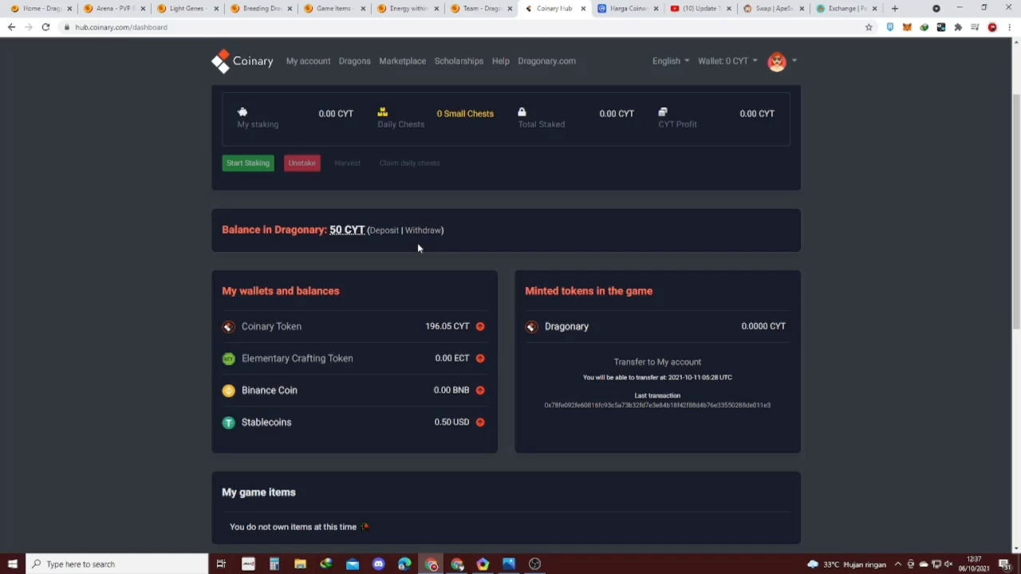
Return to the Dragonary Forge in MEmu Play, with five wind embers set to fuse for 5 CYT
{"action": "key", "text": "alt+Tab"}
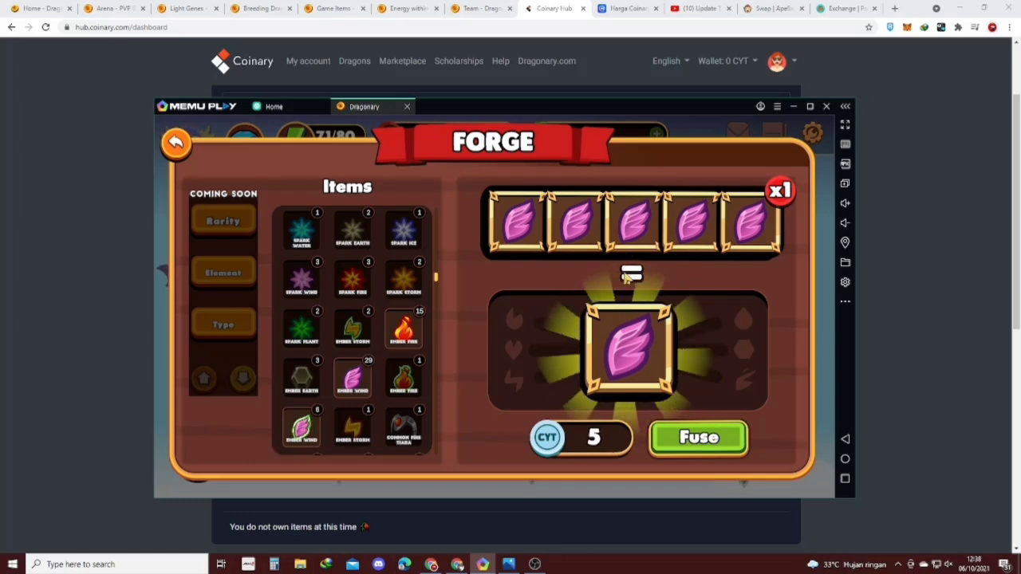
Remove the five common Ember Wind feathers from the Forge slots, leaving 34 wind embers
{"action": "left_click", "coordinate": [636, 230]}
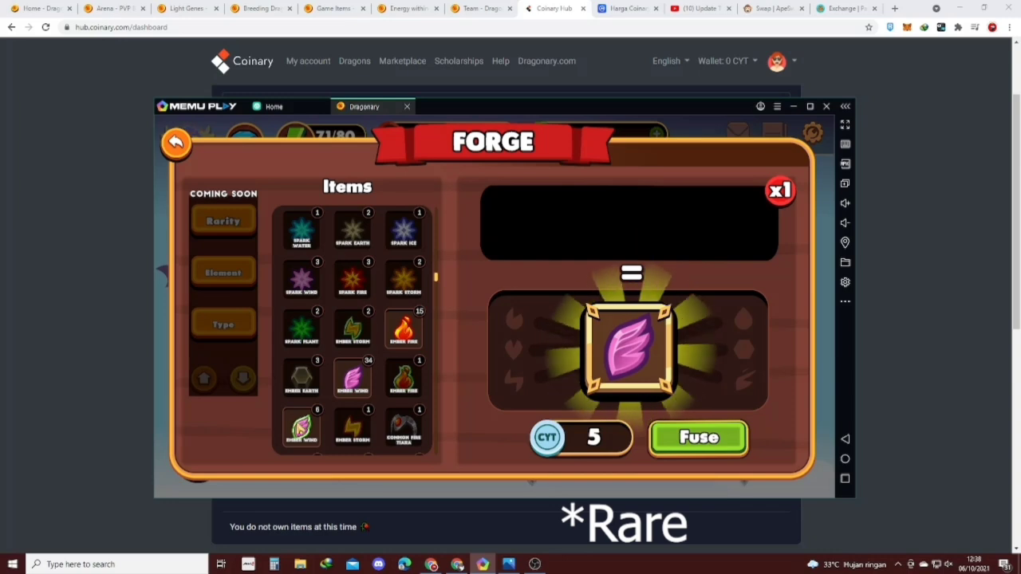
{"action": "left_click", "coordinate": [300, 427]}
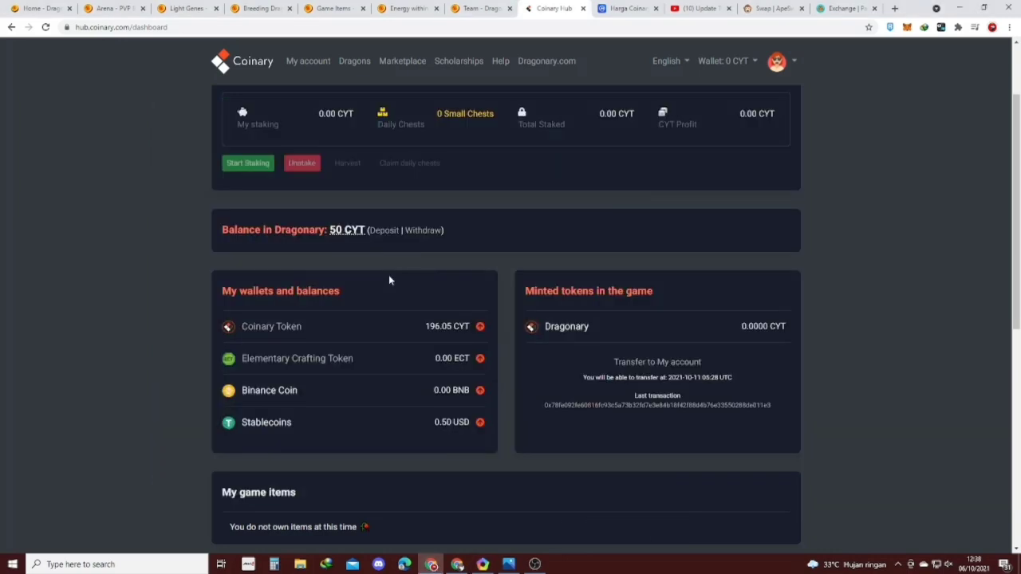
Send 195 CYT to Dragonary, confirming with the 2FA code, then switch back to MEmu Play
{"action": "left_click", "coordinate": [384, 230]}
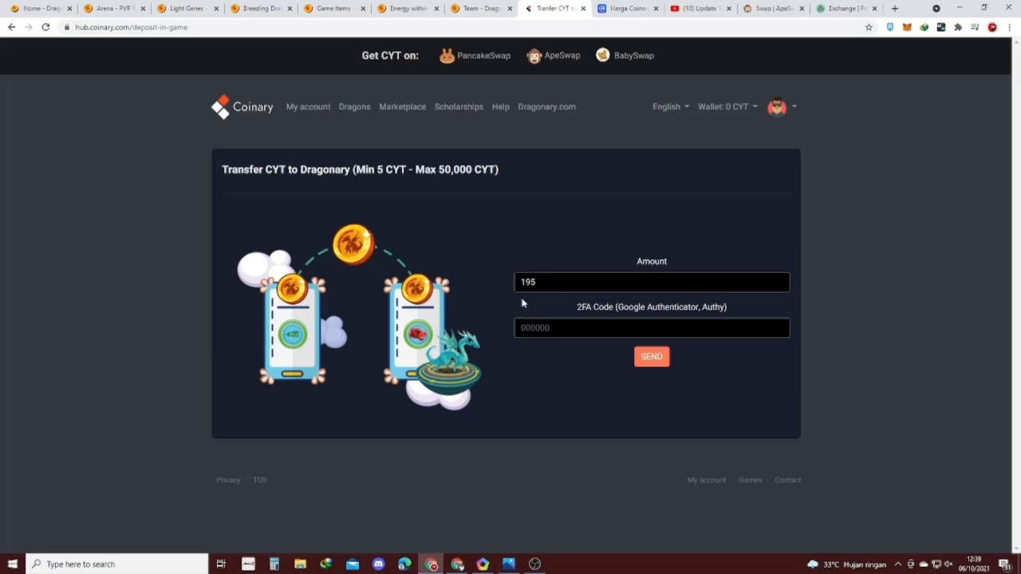
{"action": "left_click", "coordinate": [622, 330]}
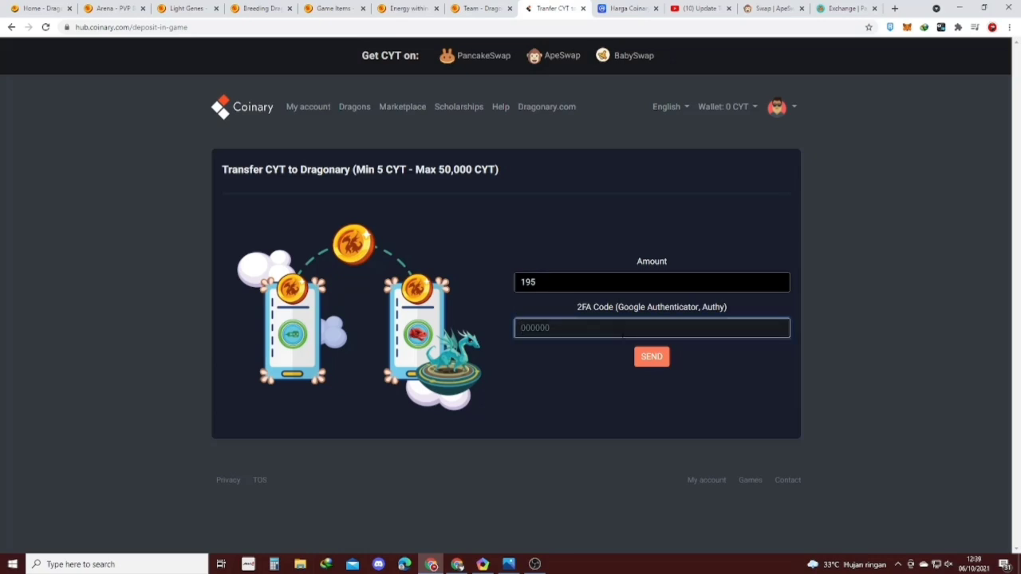
{"action": "left_click", "coordinate": [655, 358]}
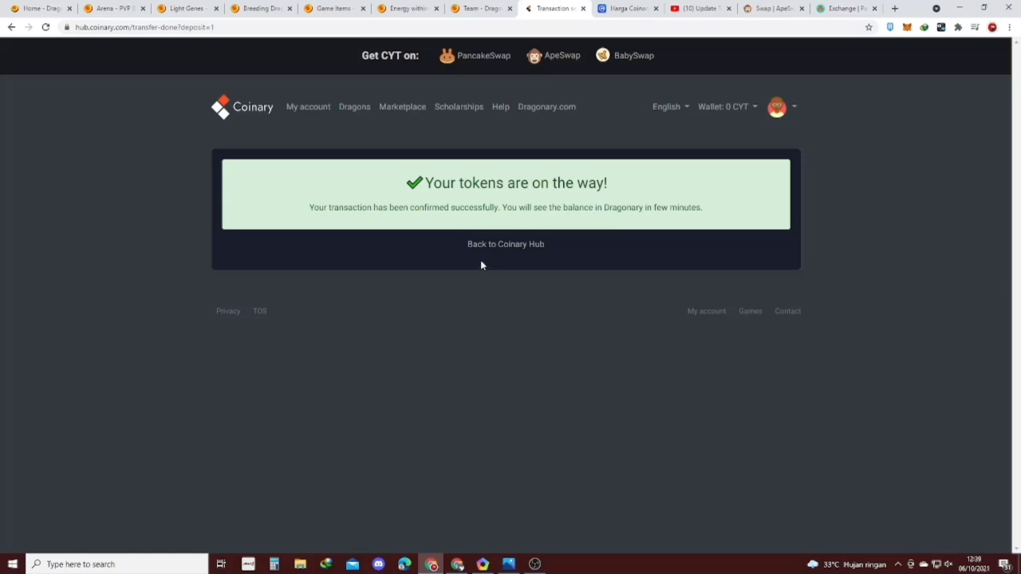
{"action": "left_click", "coordinate": [261, 113]}
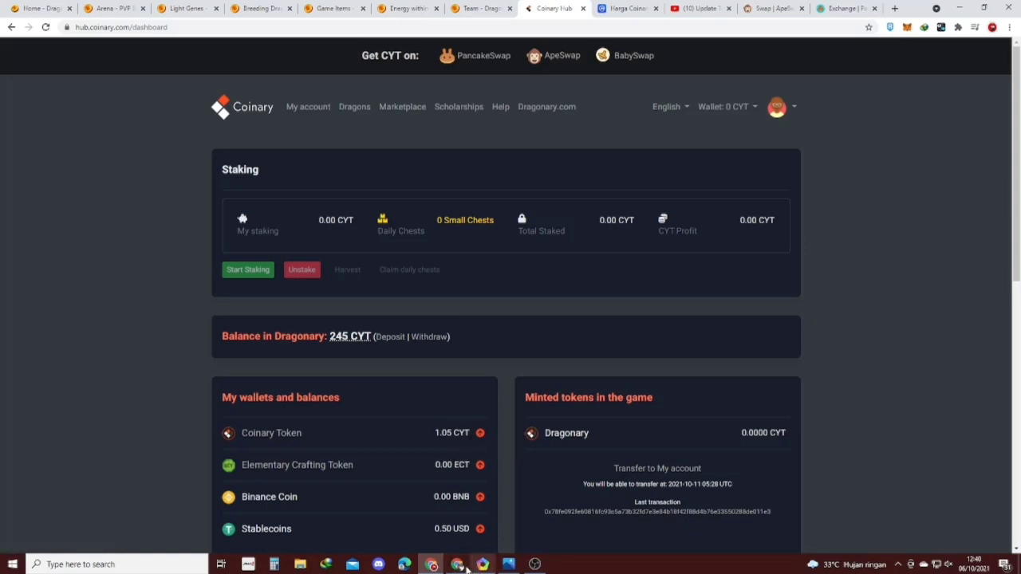
{"action": "left_click", "coordinate": [482, 563]}
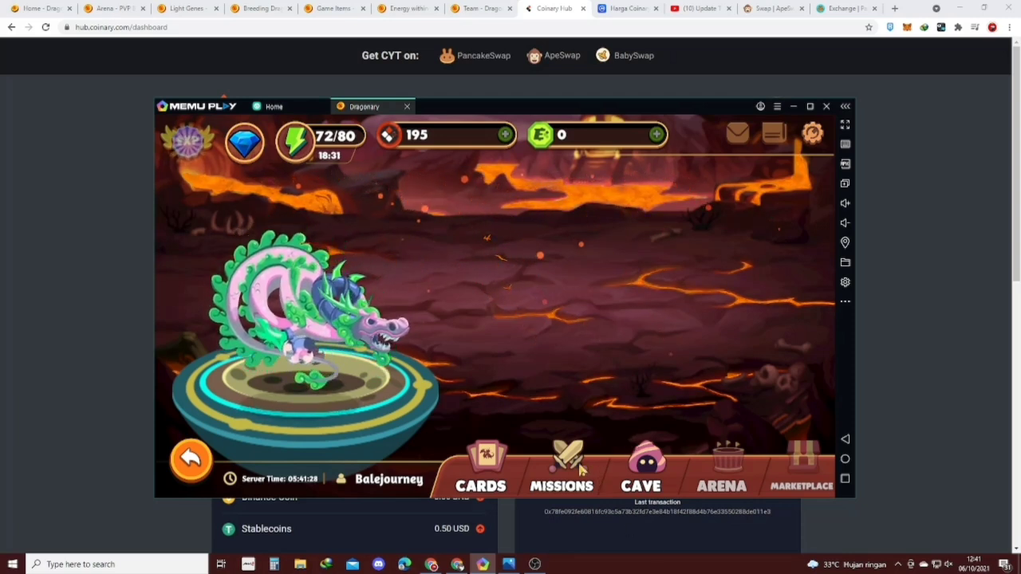
In the Cave's Forge, fuse five Ember Wind feathers for 50 CYT and confirm the fusion
{"action": "left_click", "coordinate": [634, 450]}
{"action": "left_click", "coordinate": [632, 295]}
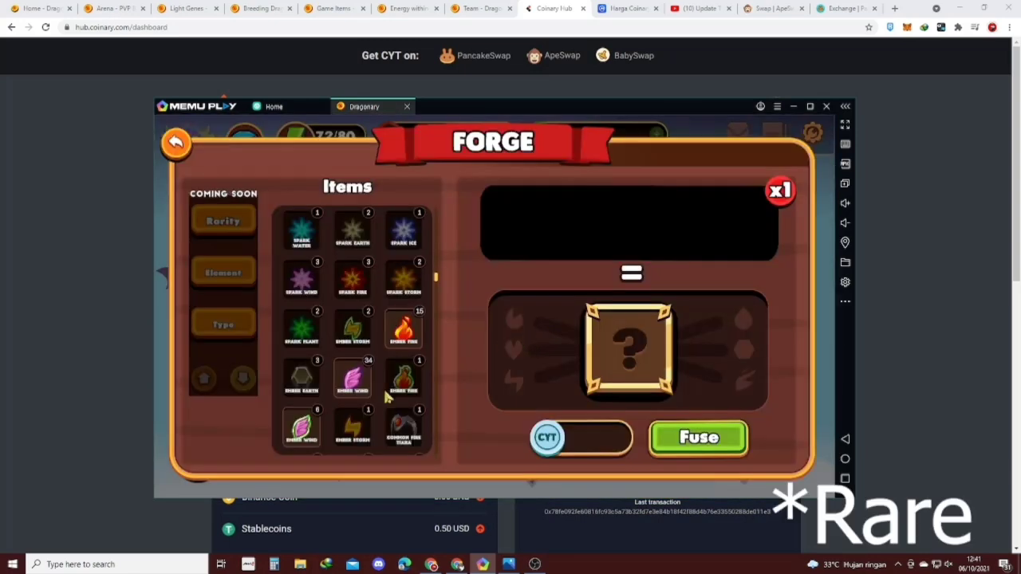
{"action": "left_click_drag", "start_coordinate": [298, 437], "coordinate": [625, 235]}
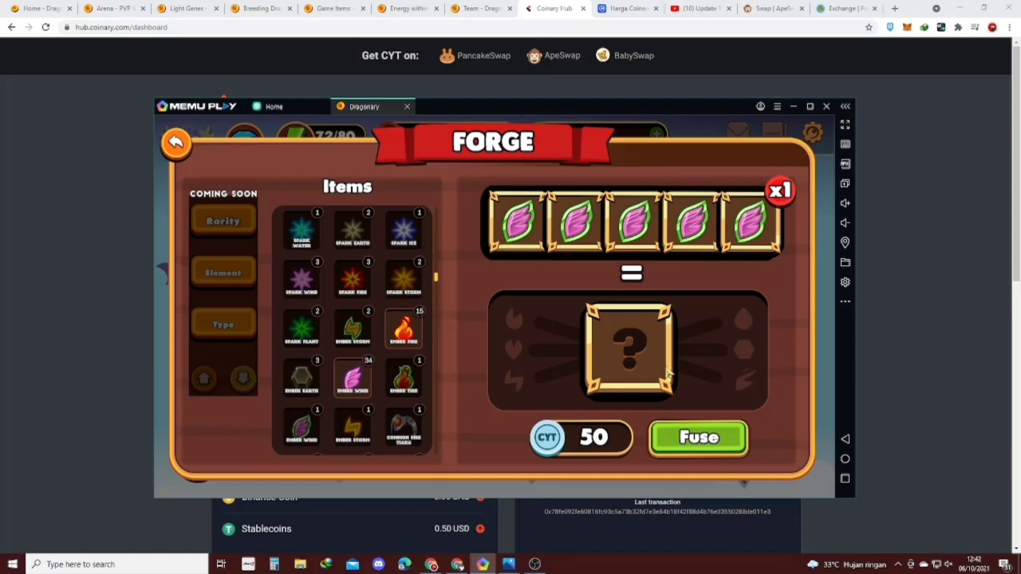
{"action": "left_click", "coordinate": [702, 451]}
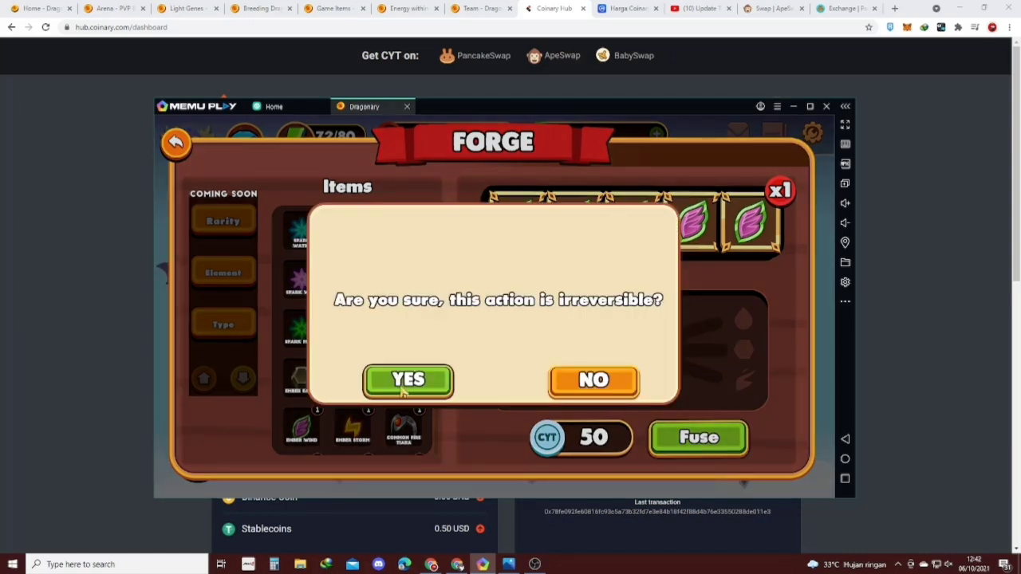
{"action": "left_click", "coordinate": [403, 390]}
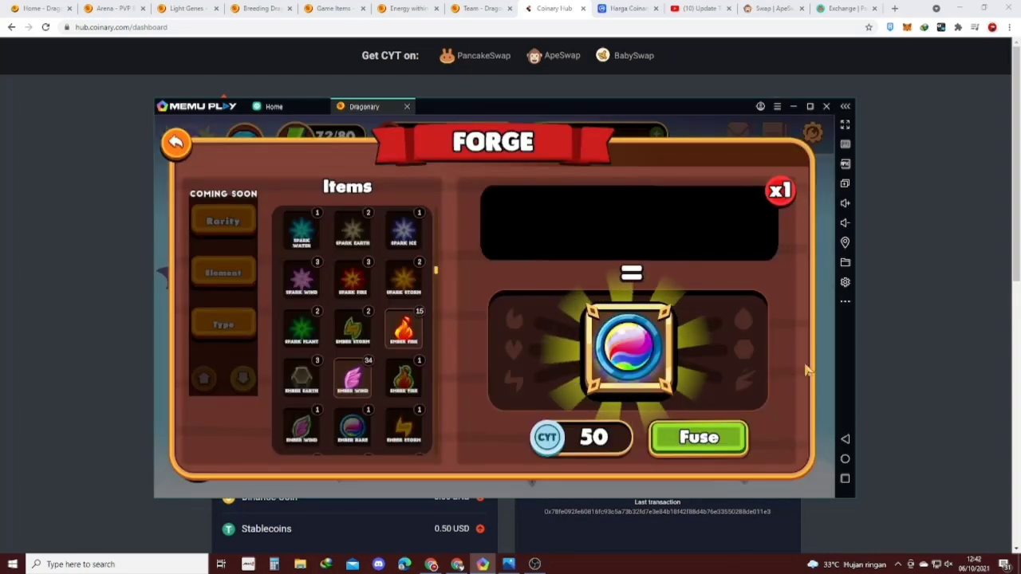